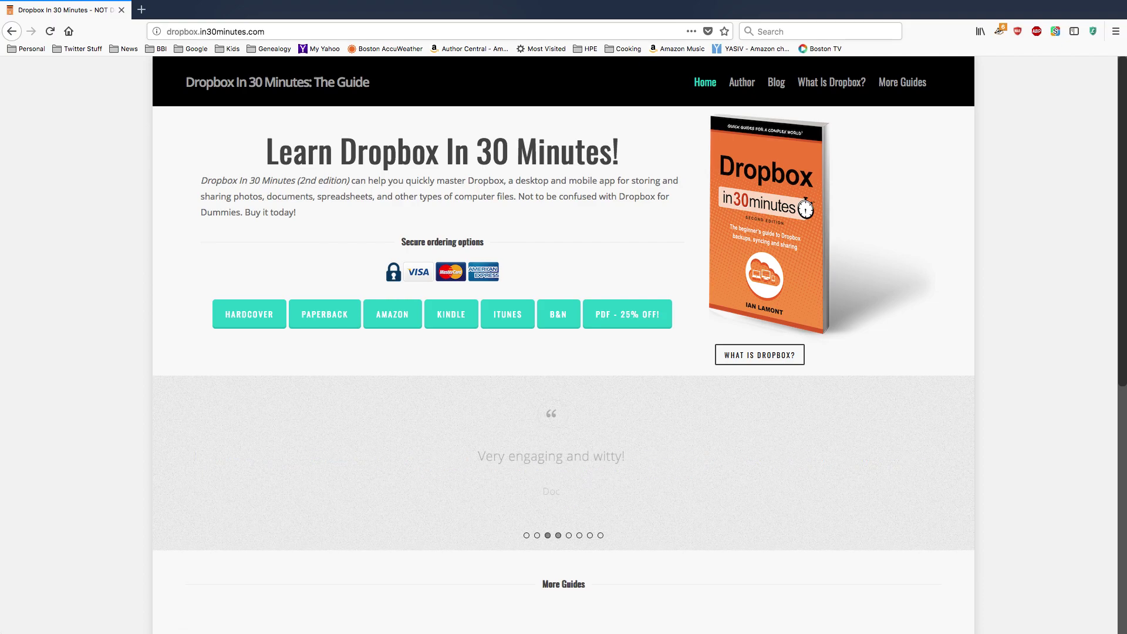
- Switch to the browser to read the Dropbox share email in Gmail, then reach Dropbox Home
{"action": "key", "text": "super+Tab"}
{"action": "key", "text": "super+Tab"}
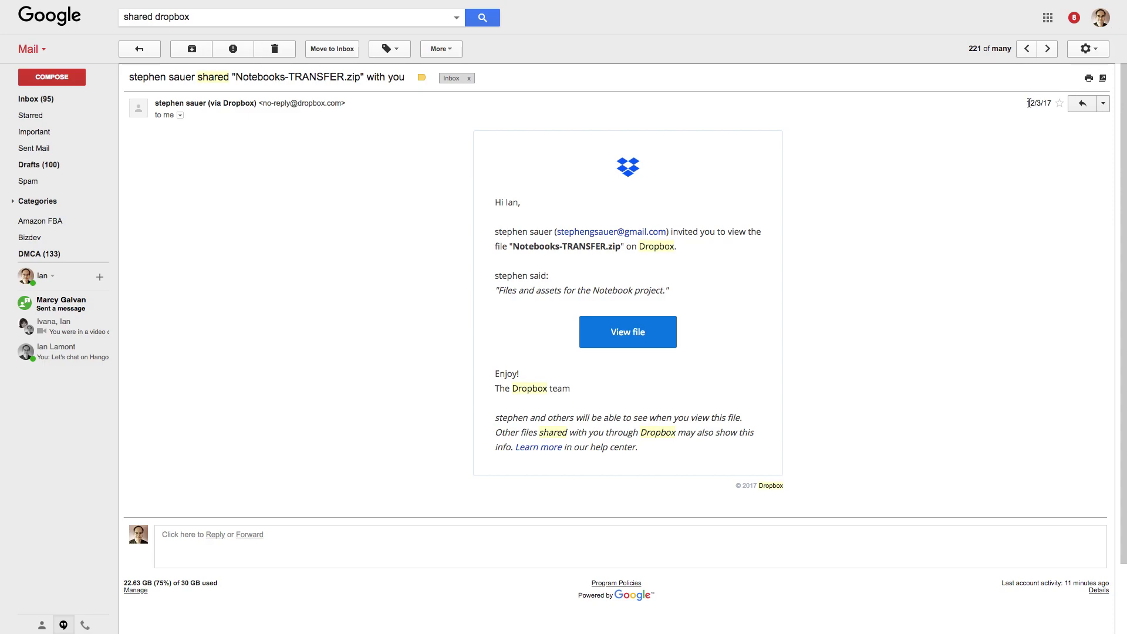
{"action": "left_click_drag", "start_coordinate": [1031, 104], "coordinate": [1050, 104]}
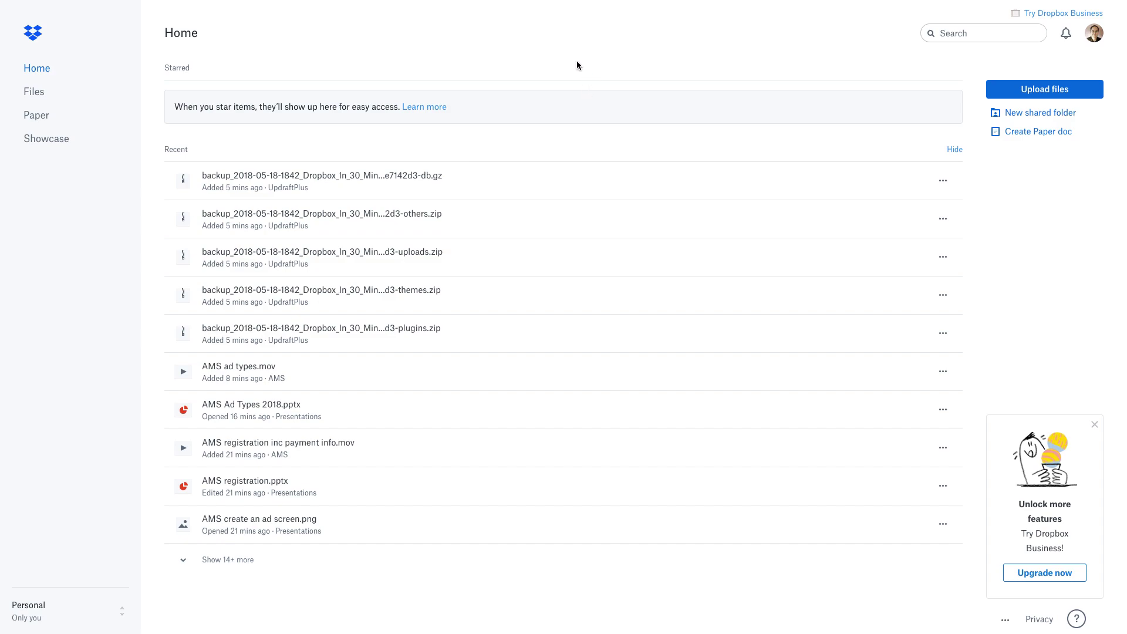
- Show the My files folder list from the Files sidebar entry
{"action": "left_click", "coordinate": [42, 96]}
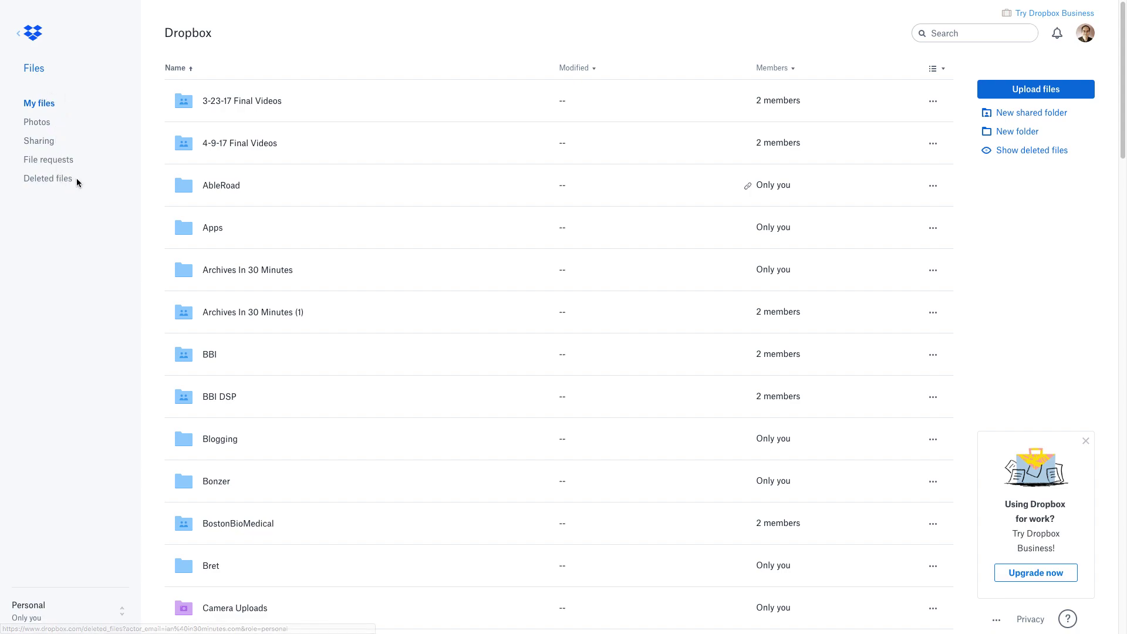
- Open Deleted files and scroll the list to find the Lamonts 1861 Census entry
{"action": "left_click", "coordinate": [68, 184]}
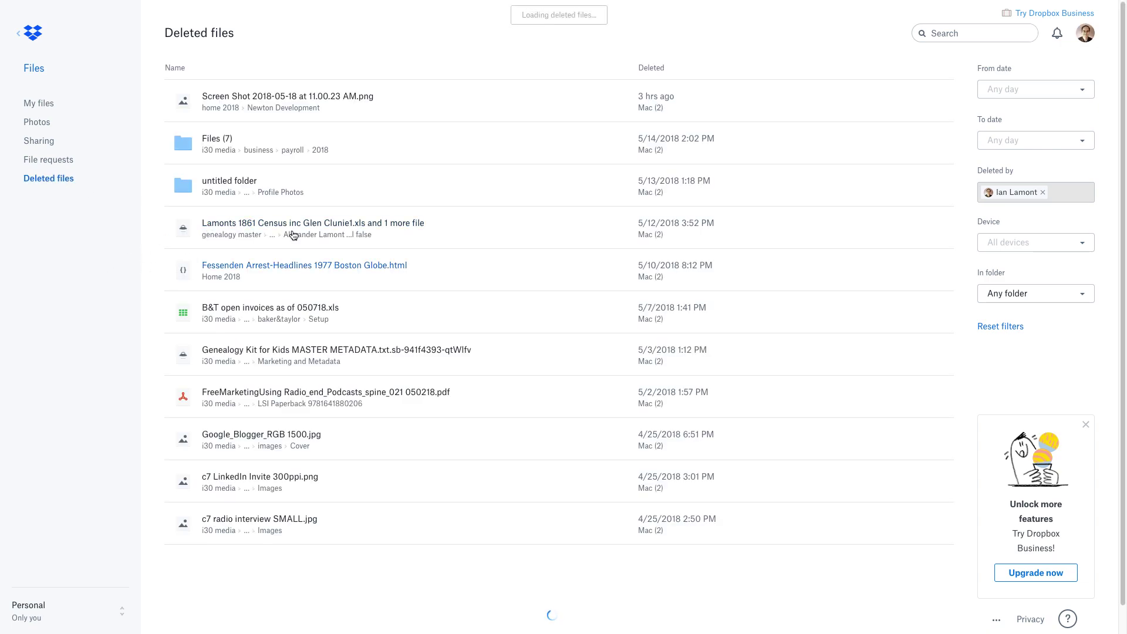
{"action": "scroll", "coordinate": [617, 183], "scroll_direction": "down", "scroll_amount": 1}
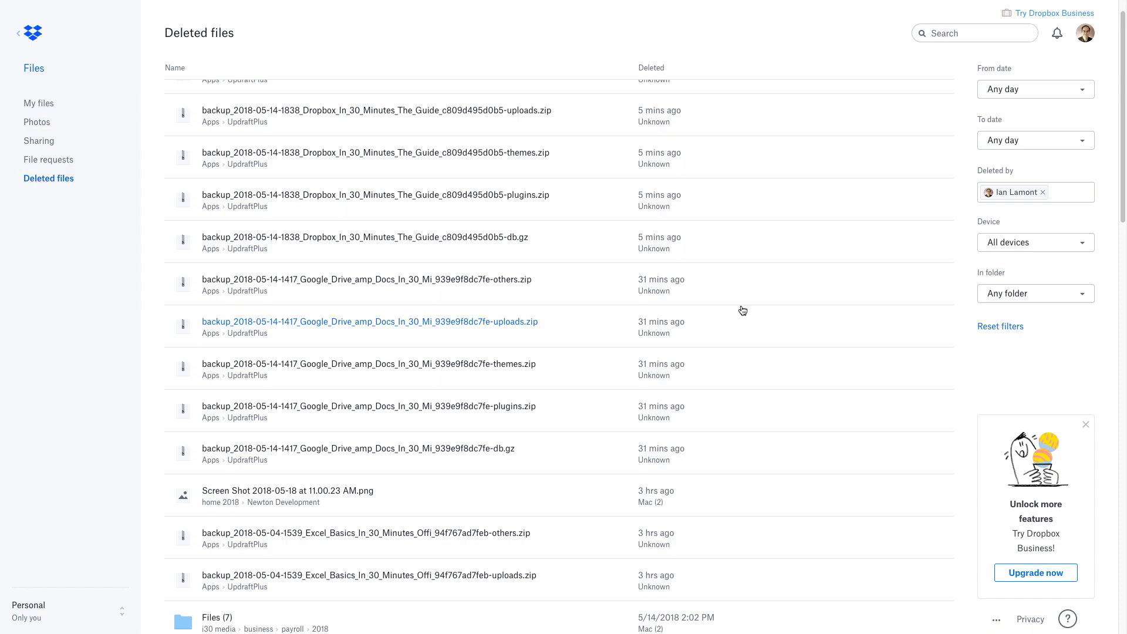
{"action": "scroll", "coordinate": [742, 311], "scroll_direction": "down", "scroll_amount": 4}
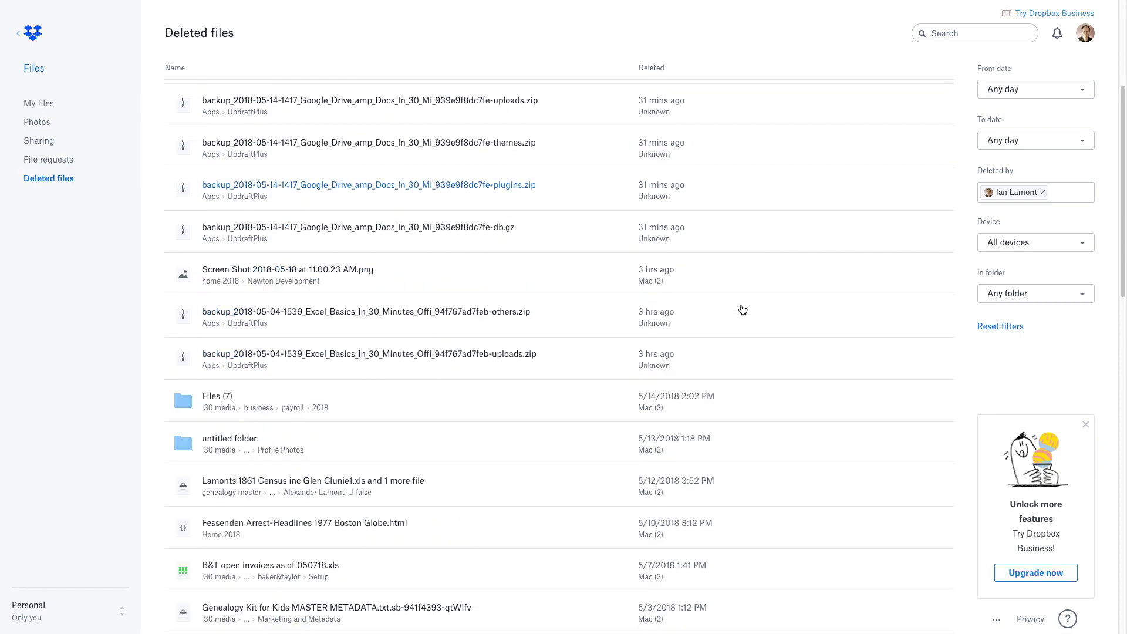
{"action": "scroll", "coordinate": [743, 310], "scroll_direction": "down", "scroll_amount": 2}
{"action": "scroll", "coordinate": [742, 308], "scroll_direction": "down", "scroll_amount": 4}
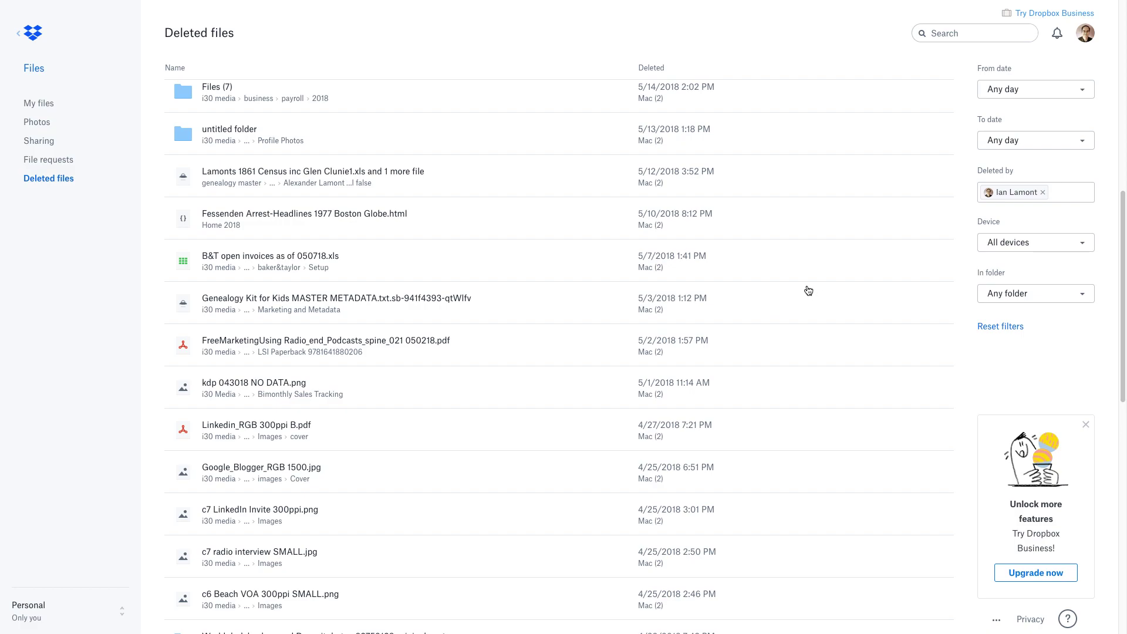
{"action": "scroll", "coordinate": [808, 290], "scroll_direction": "up", "scroll_amount": 2}
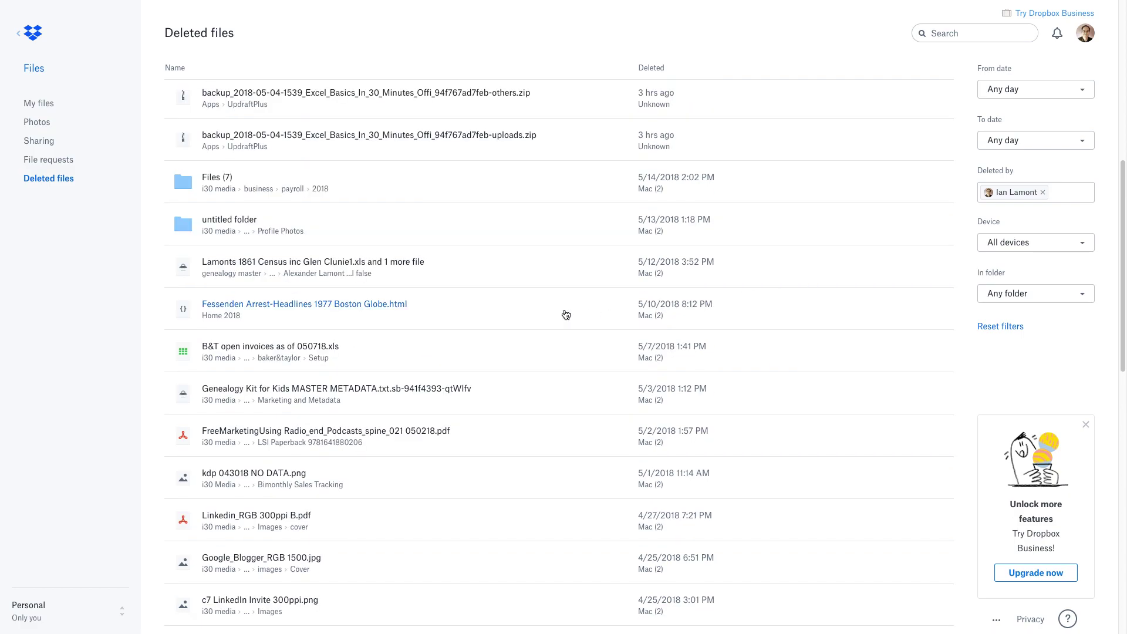
- Restore all files in the deleted Lamonts 1861 Census entry, recovering both spreadsheets
{"action": "left_click", "coordinate": [474, 267]}
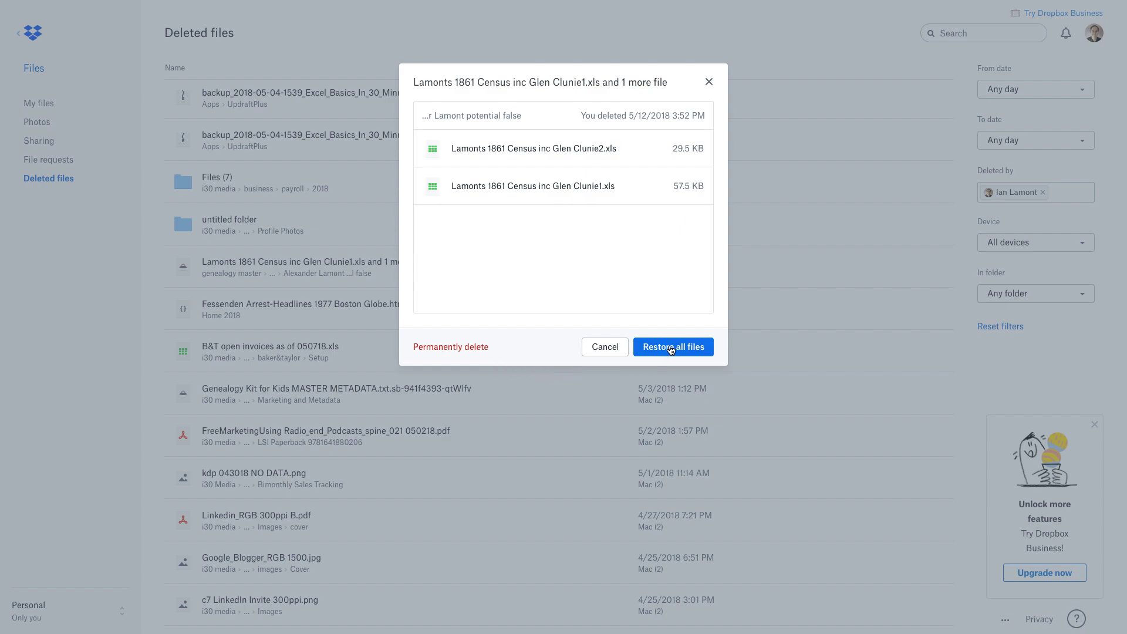
{"action": "left_click", "coordinate": [671, 347]}
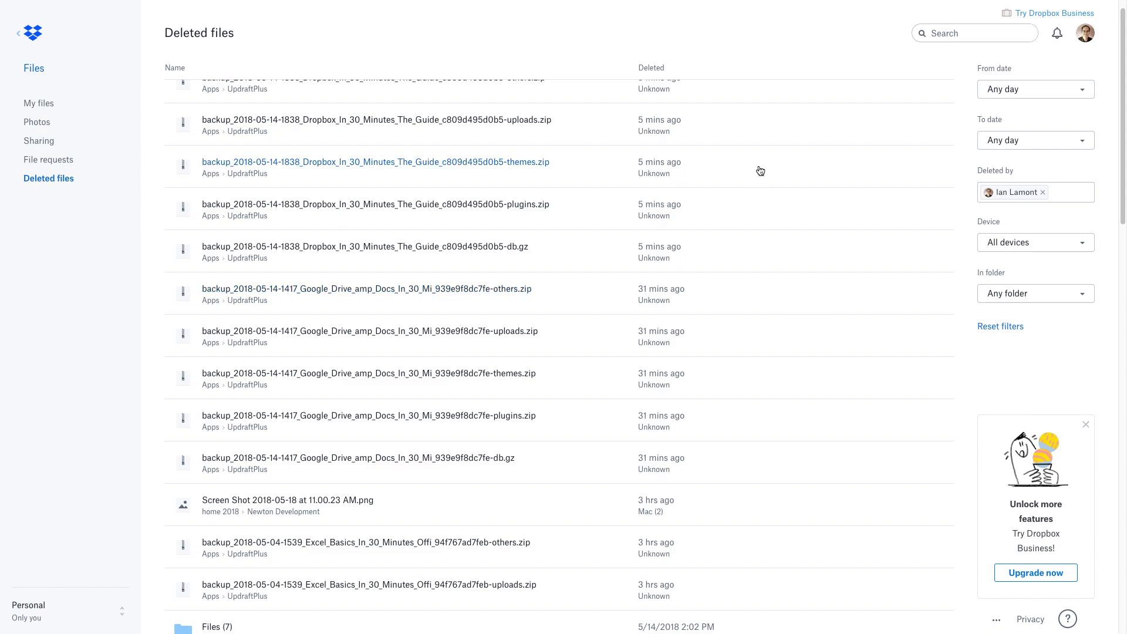
- Search 'Lamonts 1861' and open the Lamonts 1861 Census Aberdeenshire inc Glen Clunie spreadsheet
{"action": "scroll", "coordinate": [760, 170], "scroll_direction": "up", "scroll_amount": 1}
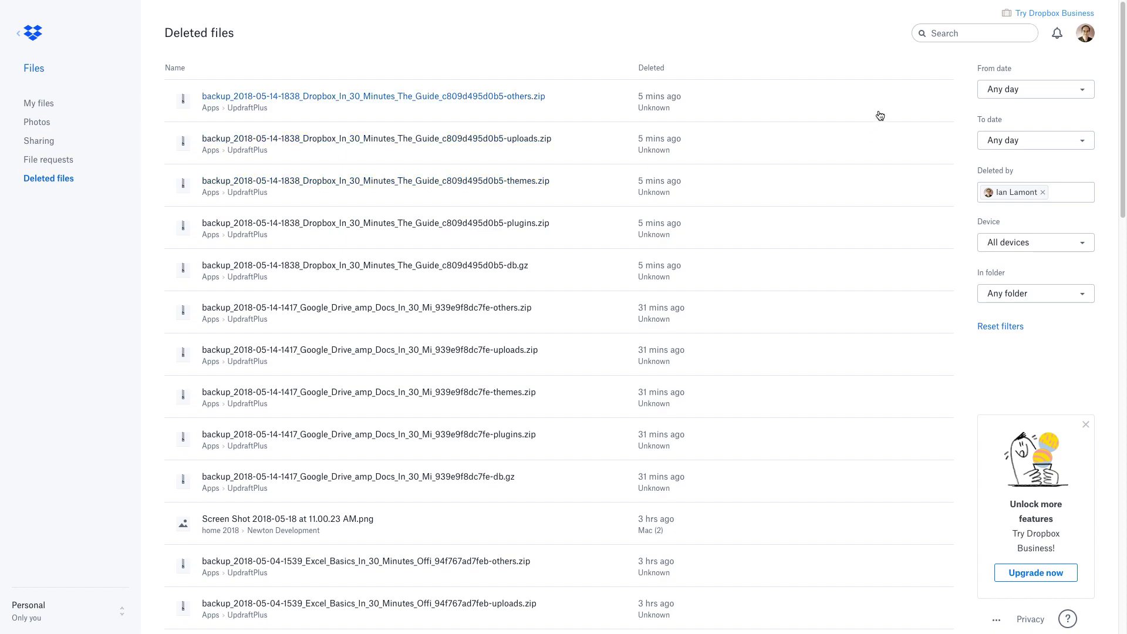
{"action": "left_click", "coordinate": [943, 33]}
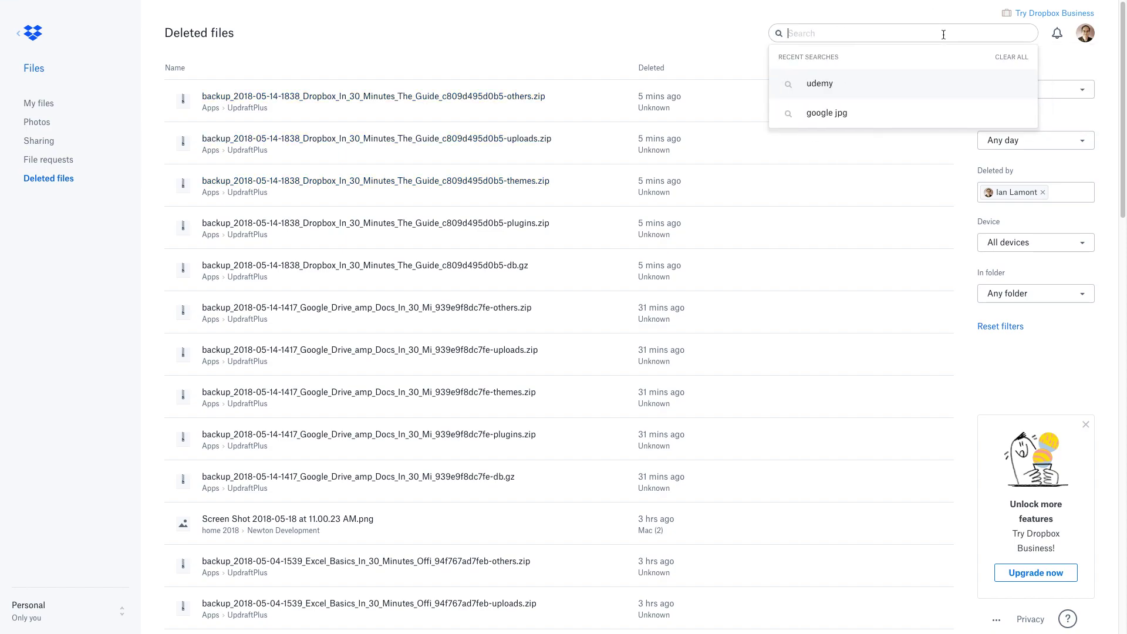
{"action": "type", "text": "Lamonts"}
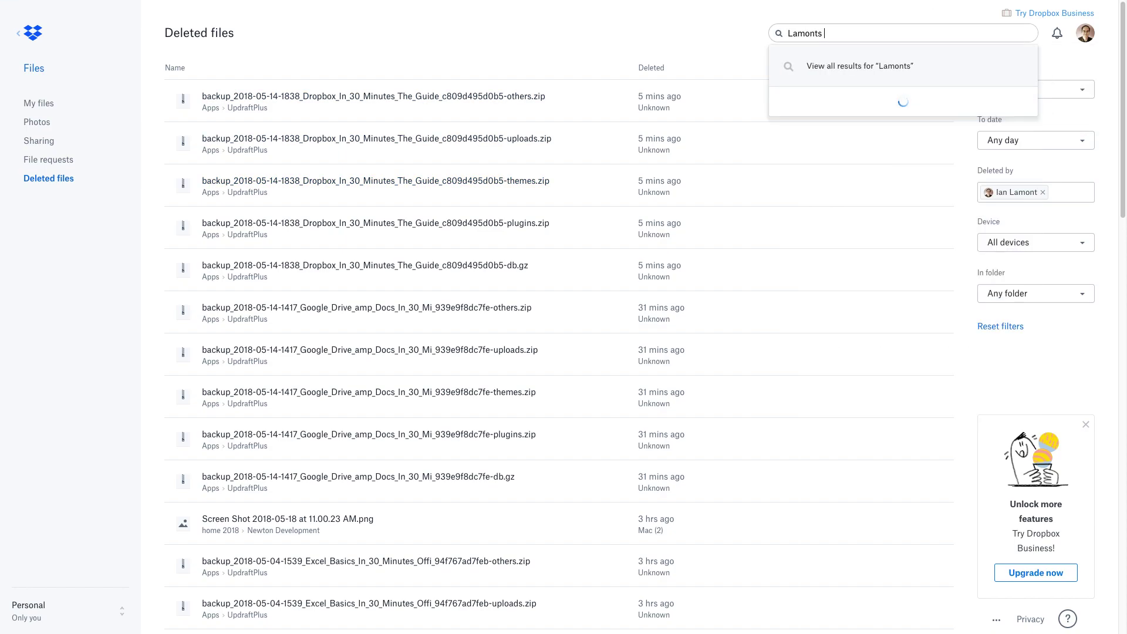
{"action": "type", "text": " 1861"}
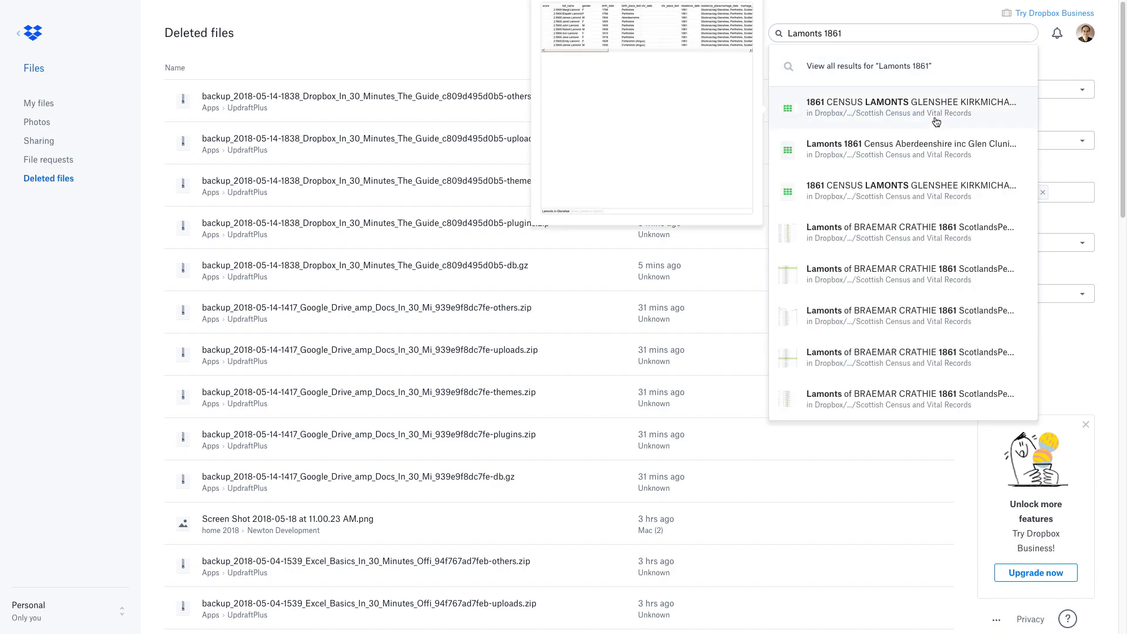
{"action": "mouse_move", "coordinate": [911, 149]}
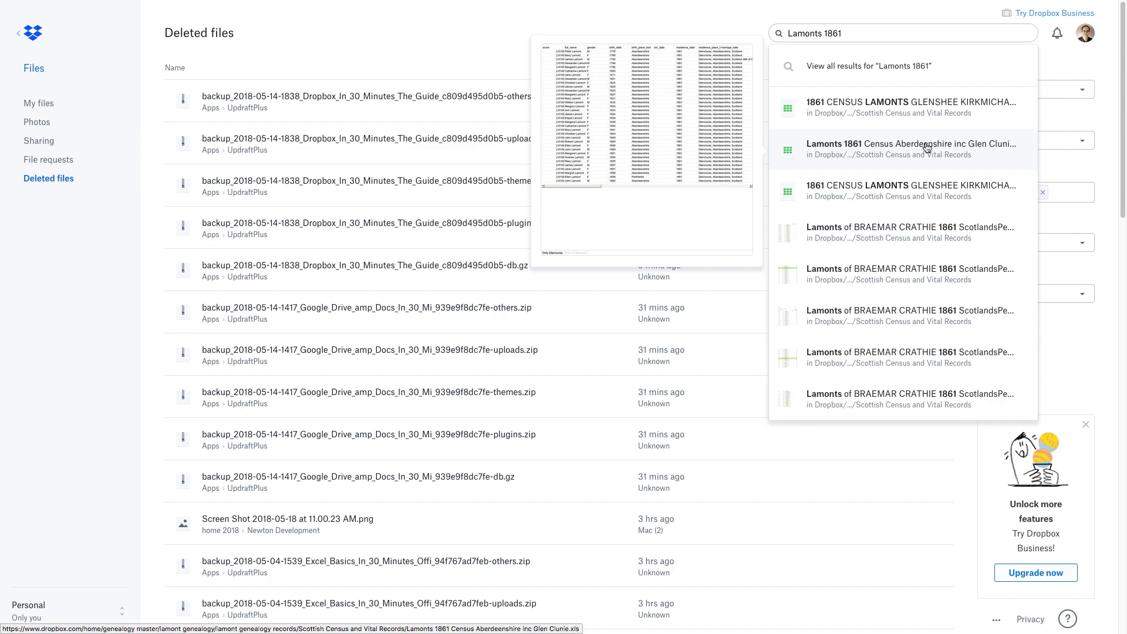
{"action": "left_click", "coordinate": [926, 147]}
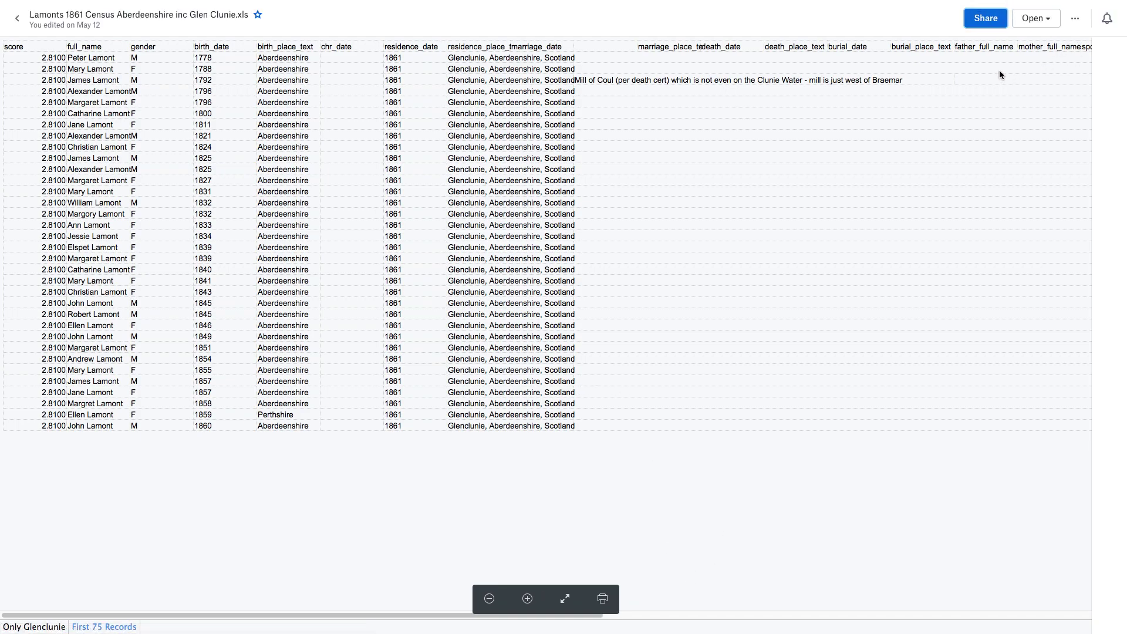
- Share the spreadsheet with the suggested contact 'nicol', adding a note to download it
{"action": "left_click", "coordinate": [988, 22]}
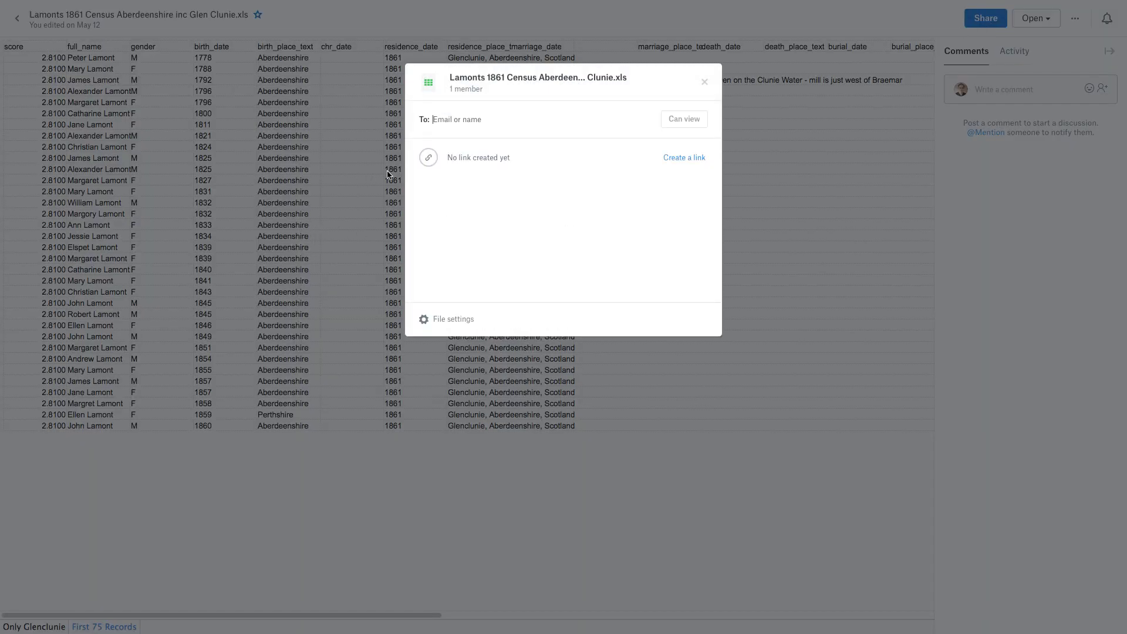
{"action": "type", "text": "nicol"}
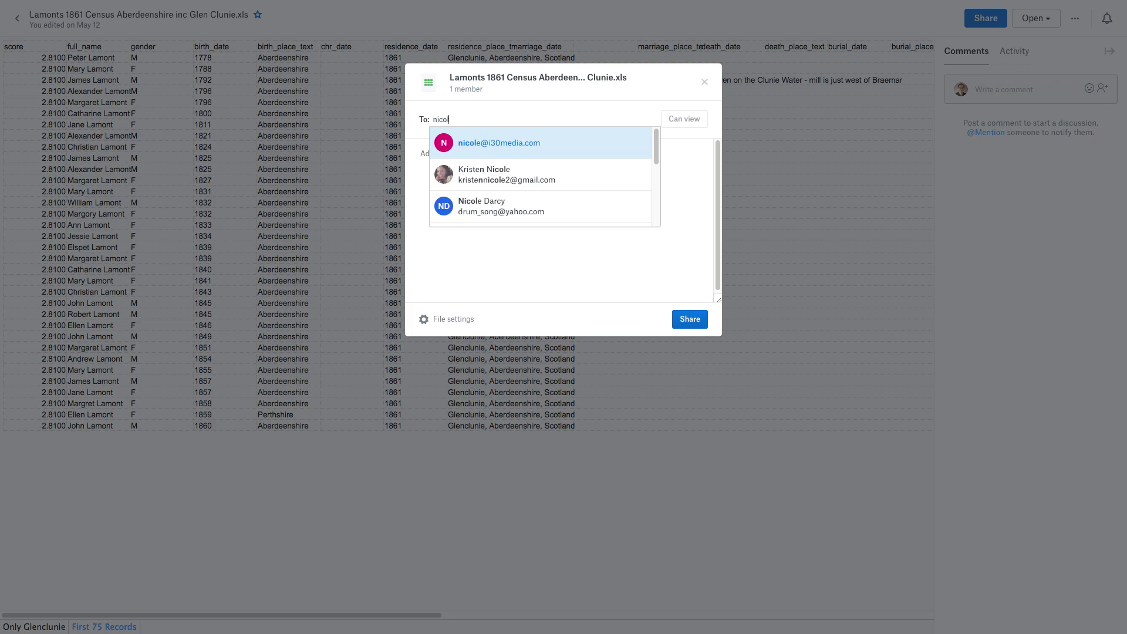
{"action": "left_click", "coordinate": [522, 141]}
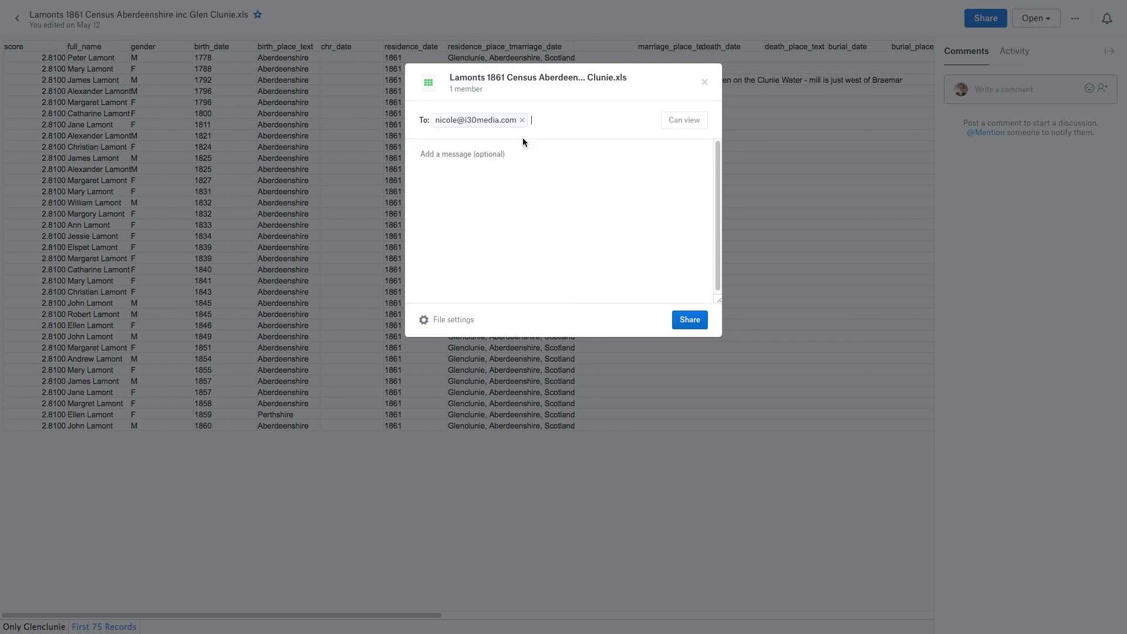
{"action": "left_click", "coordinate": [482, 154]}
{"action": "type", "text": "Hi "}
{"action": "type", "text": " ou"}
{"action": "type", "text": " found the f"}
{"action": "type", "text": "le, be sure to dow"}
{"action": "type", "text": "nload it!"}
{"action": "left_click", "coordinate": [684, 320]}
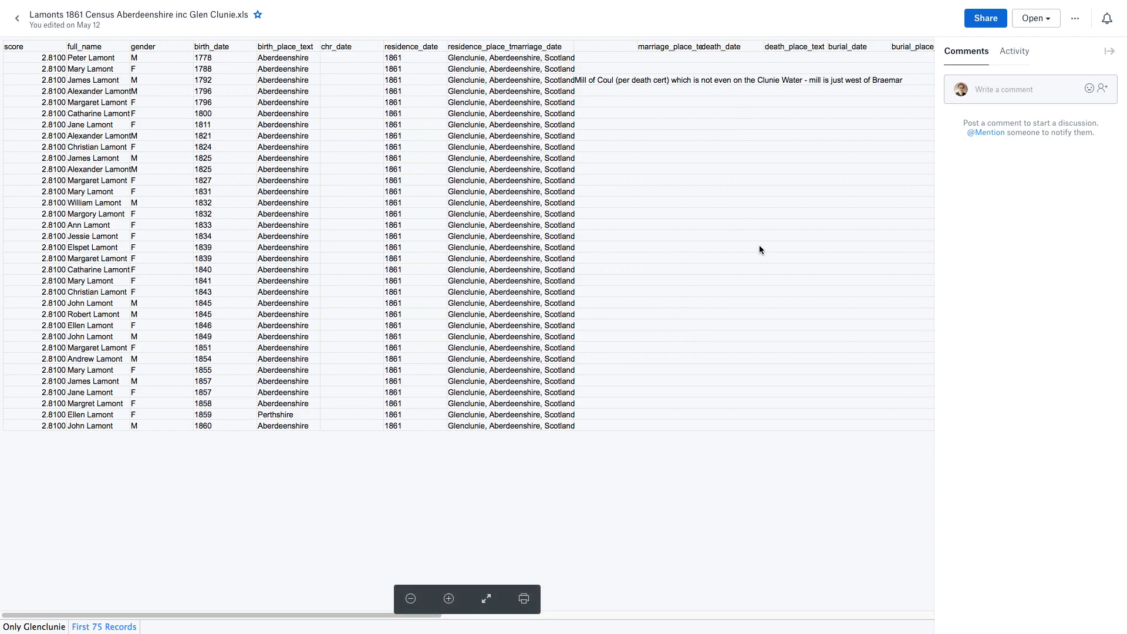
- Check the file's More options menu, close it, and switch back to Firefox
{"action": "mouse_move", "coordinate": [889, 225]}
{"action": "left_click", "coordinate": [1076, 19]}
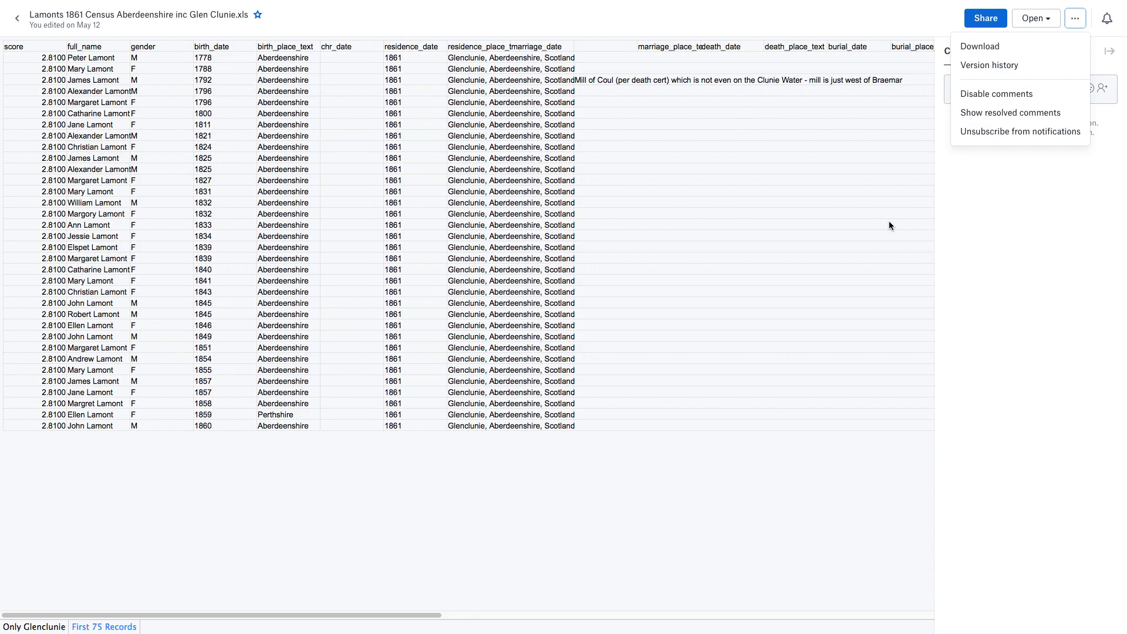
{"action": "left_click", "coordinate": [890, 223]}
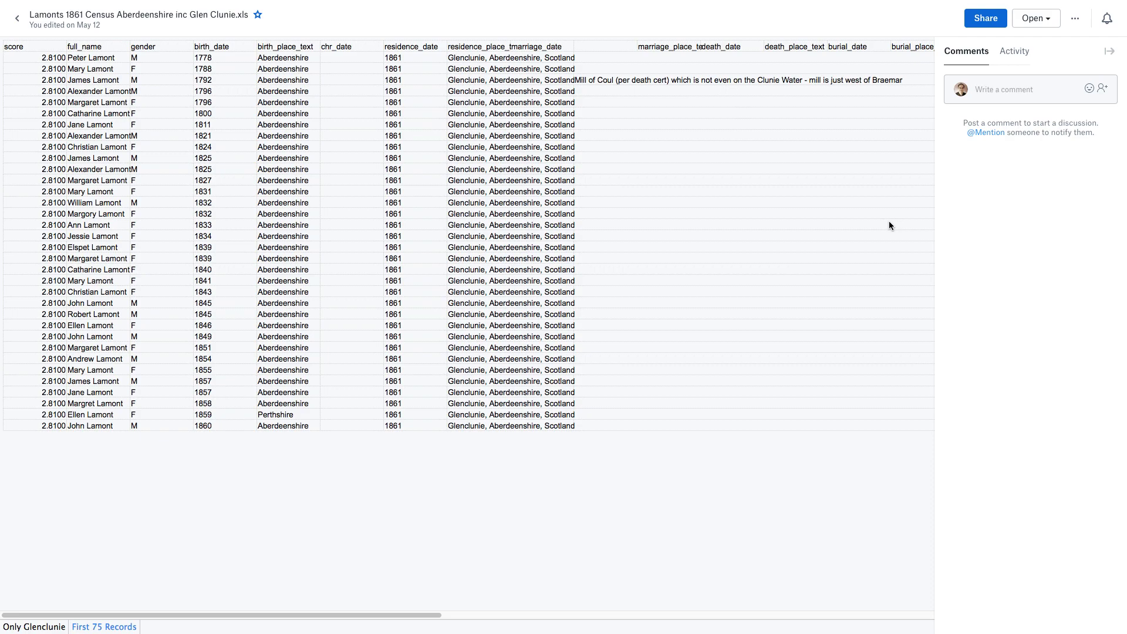
{"action": "key", "text": "super+Tab"}
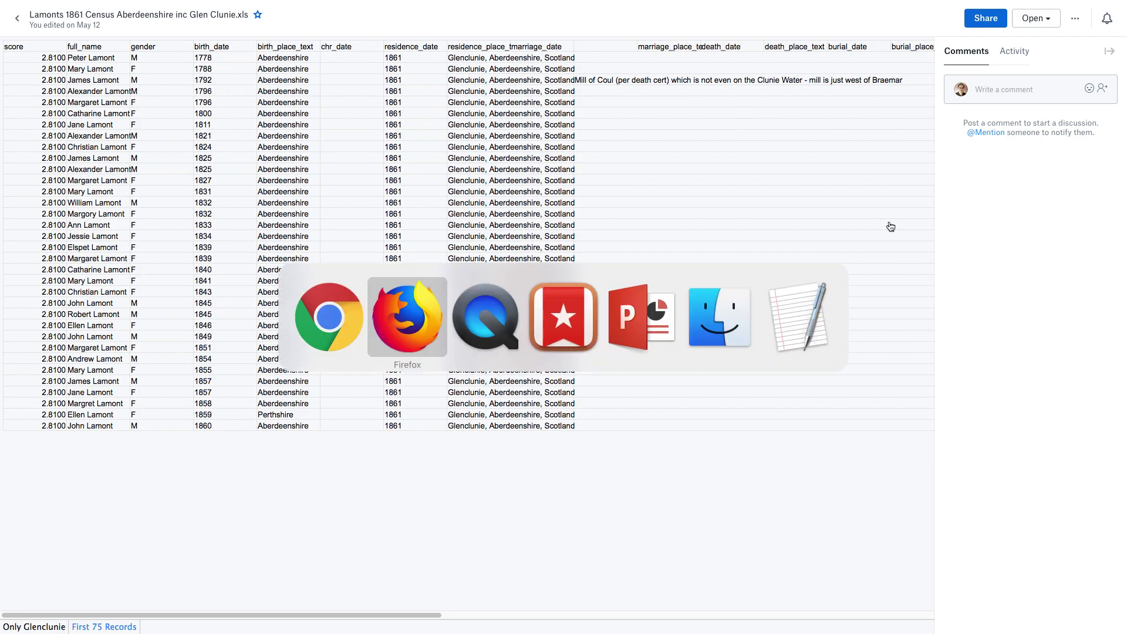